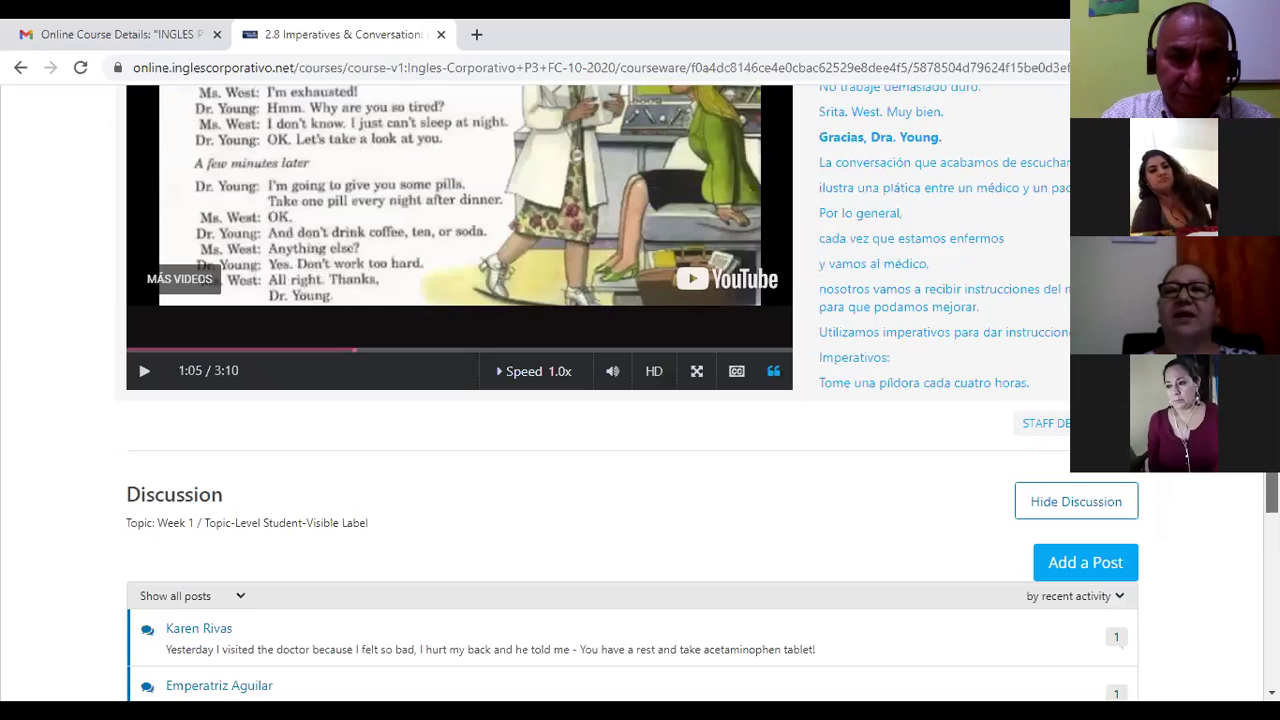
# Step: Open the 2.9 Knowledge Check unit and complete sentence 1, about a dentist, with "Call"
pyautogui.scroll(5, 640, 400)
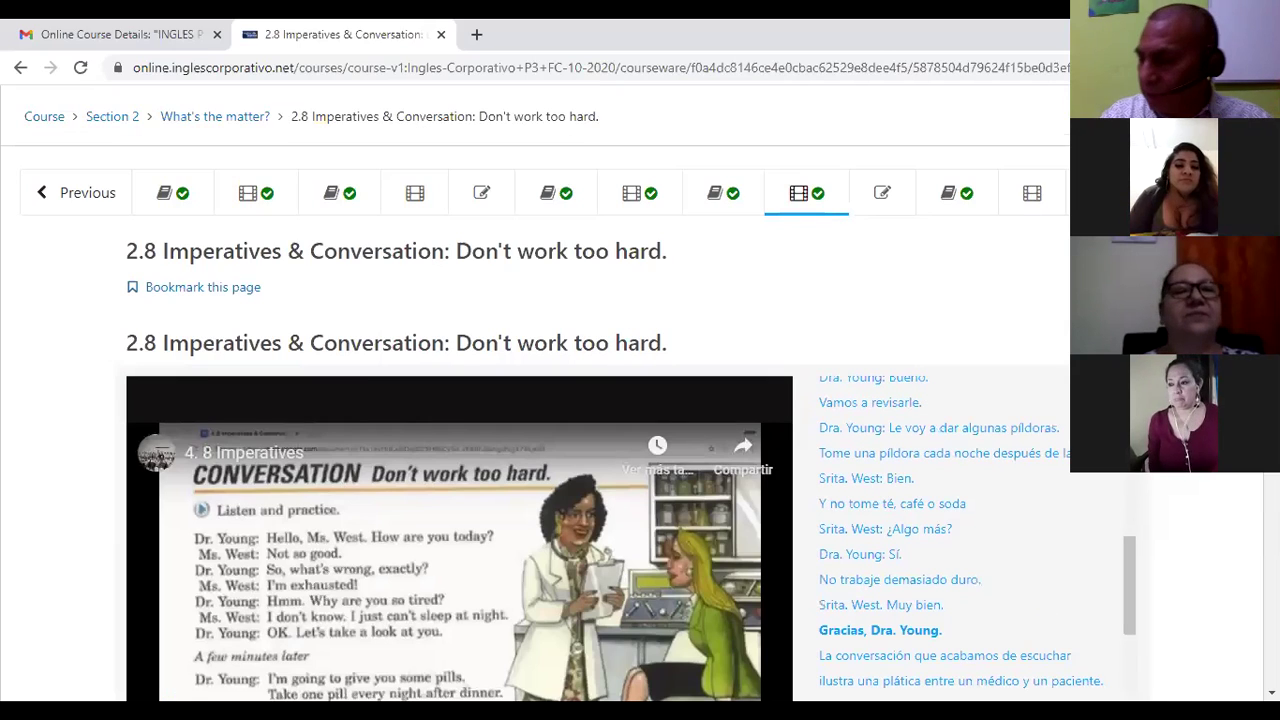
pyautogui.click(881, 192)
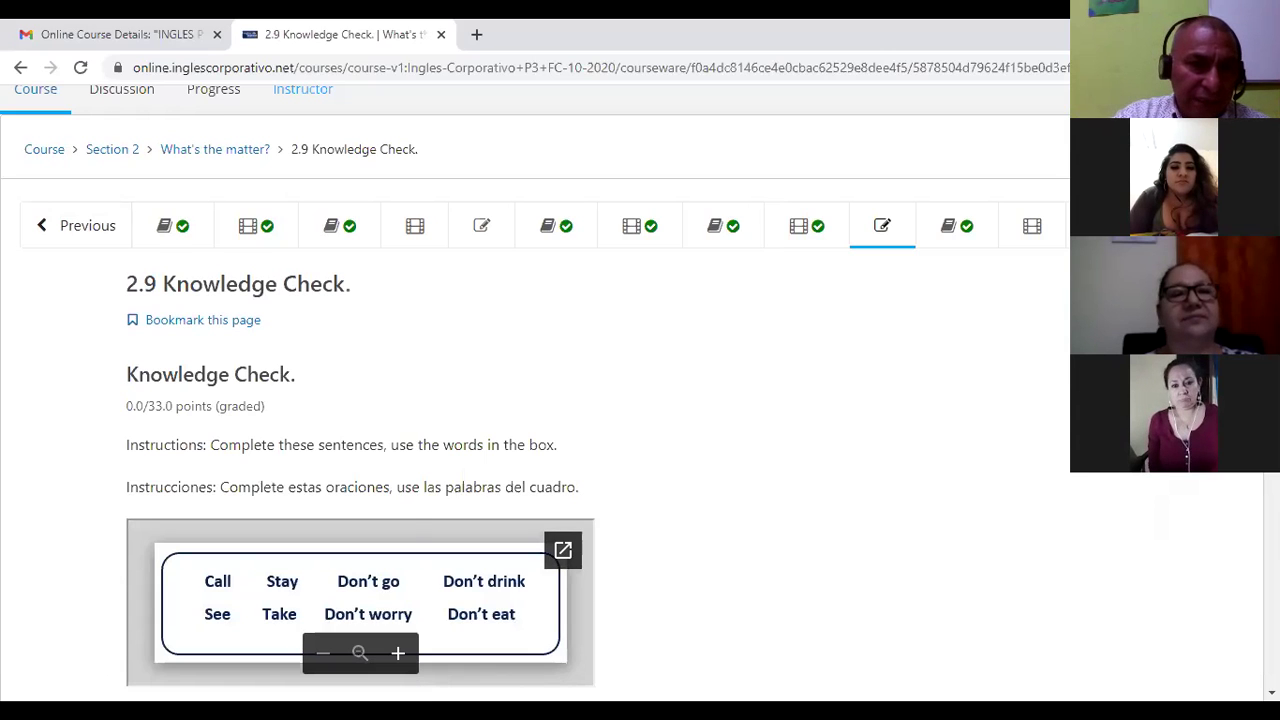
pyautogui.scroll(-2, 535, 400)
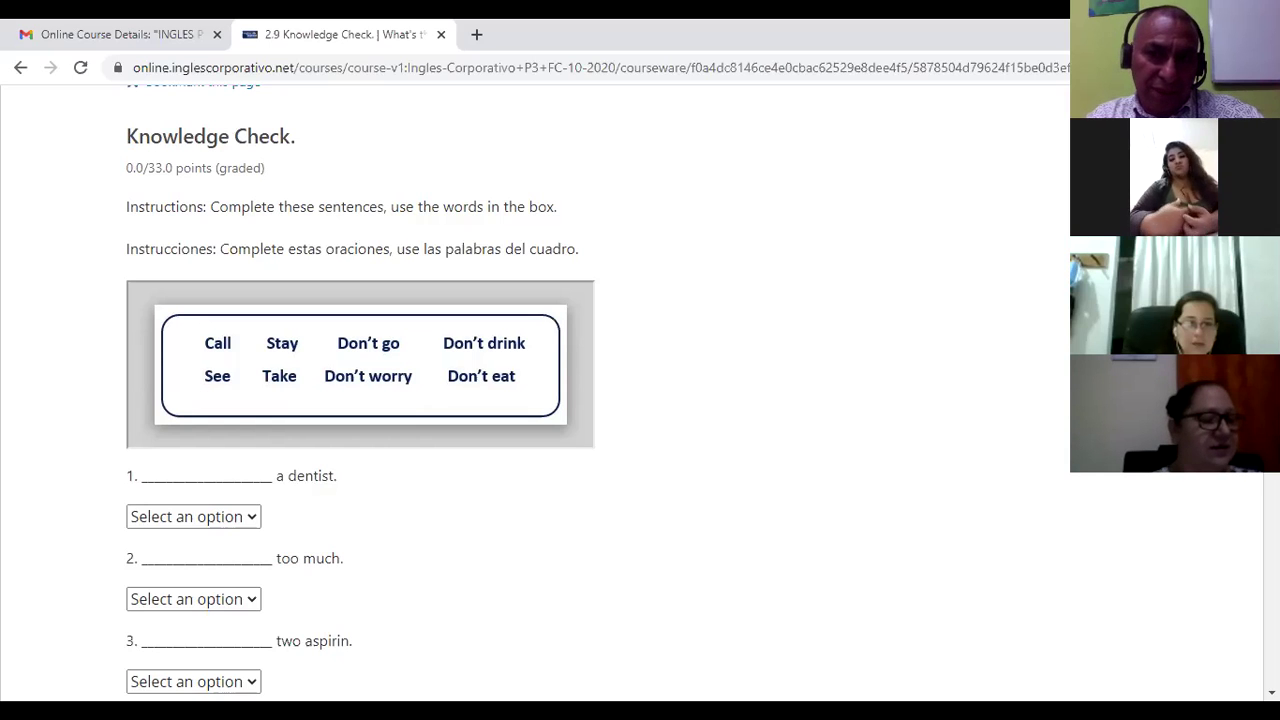
pyautogui.scroll(-2, 600, 400)
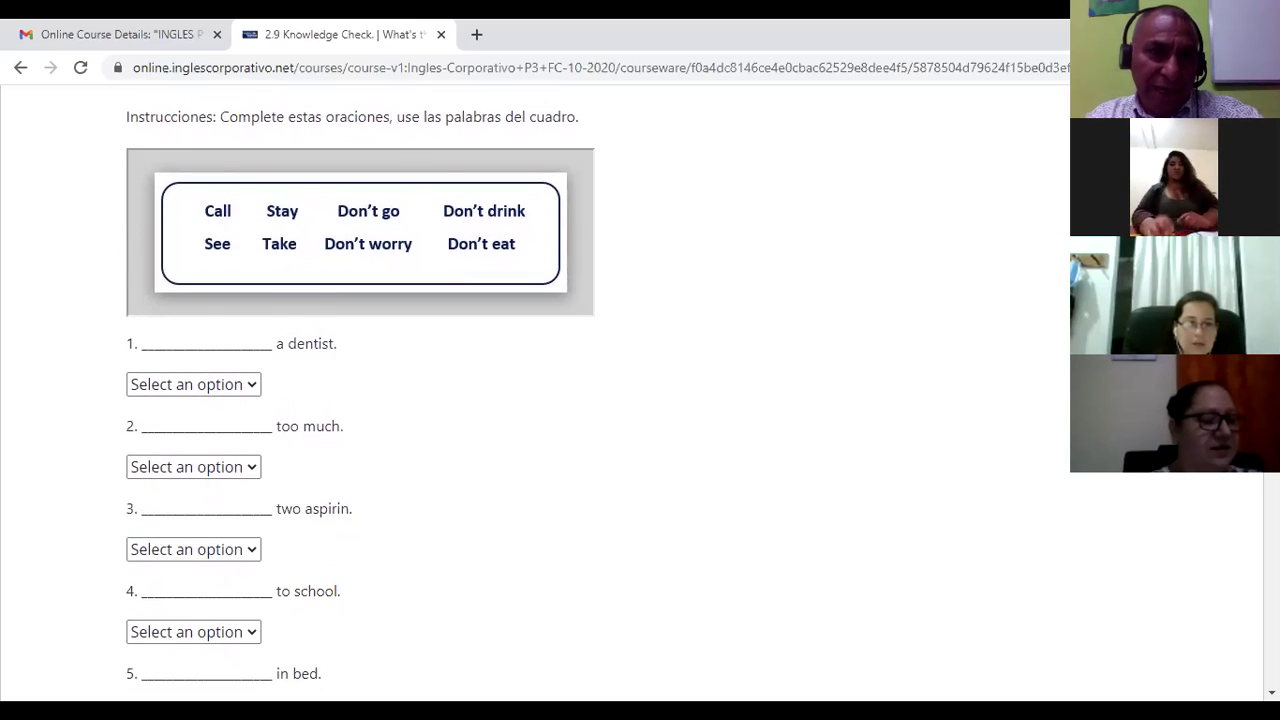
pyautogui.scroll(-1, 600, 400)
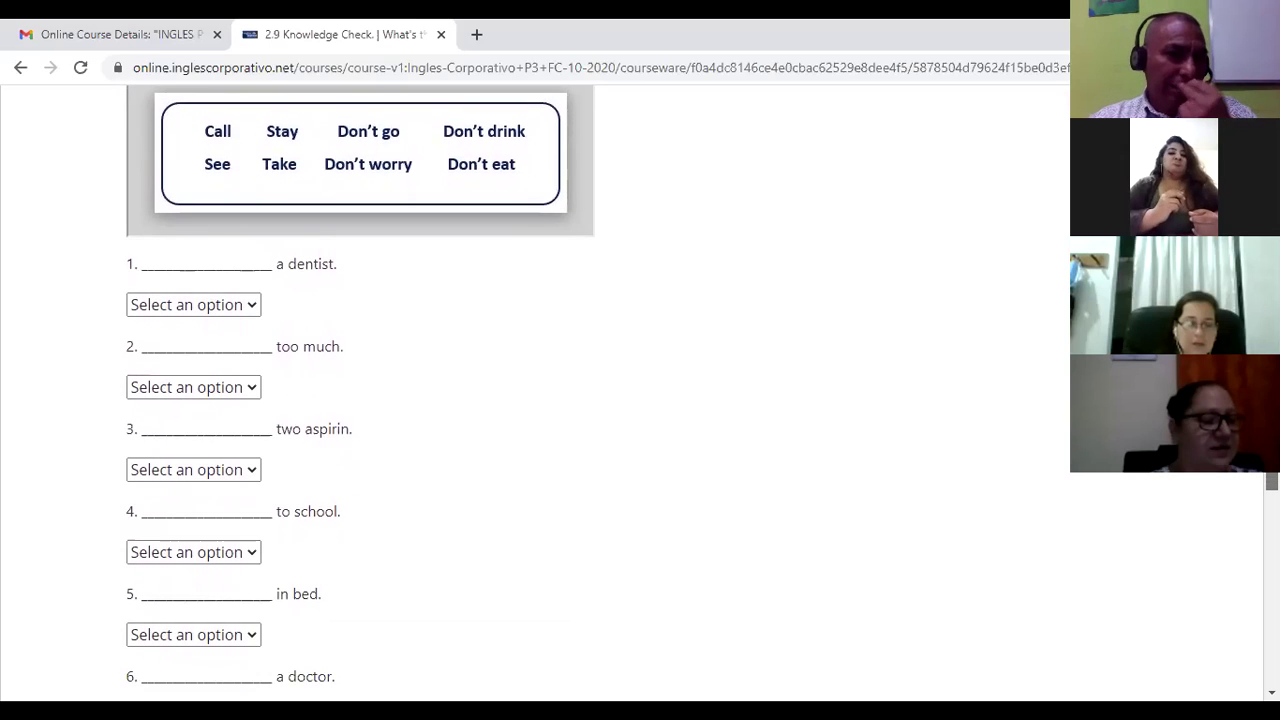
pyautogui.scroll(-1, 600, 400)
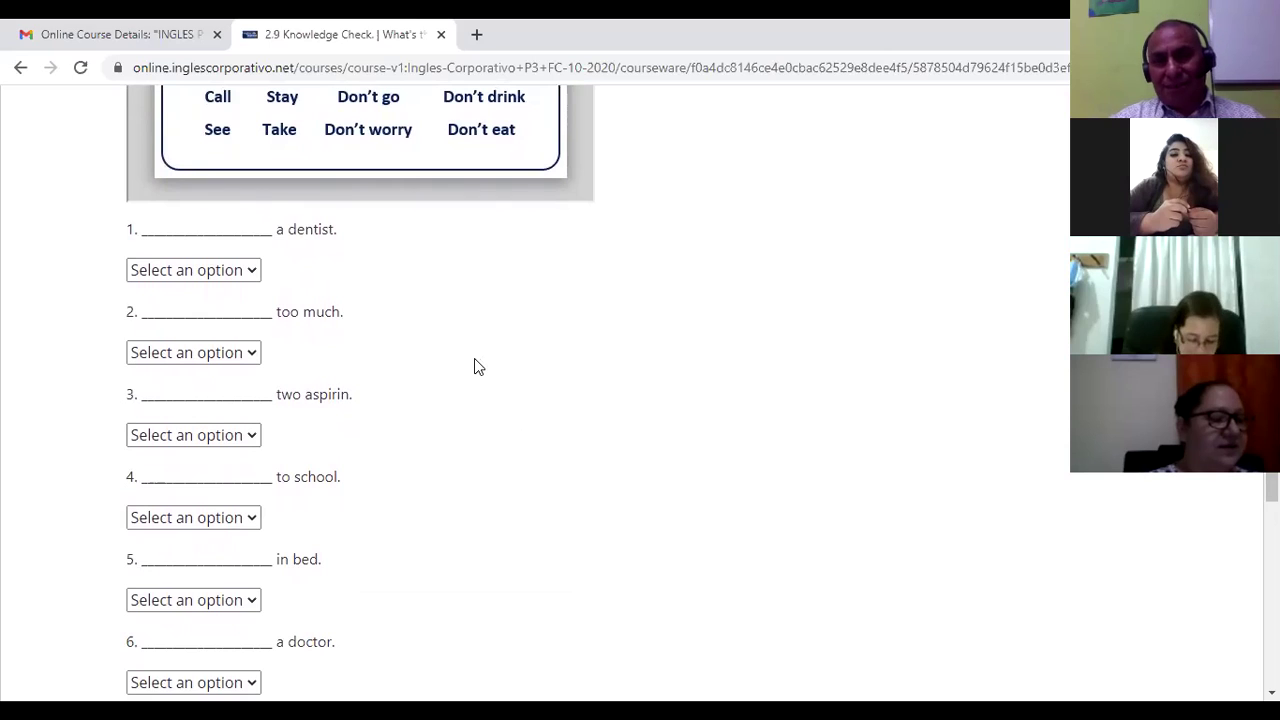
pyautogui.scroll(1, 1021, 360)
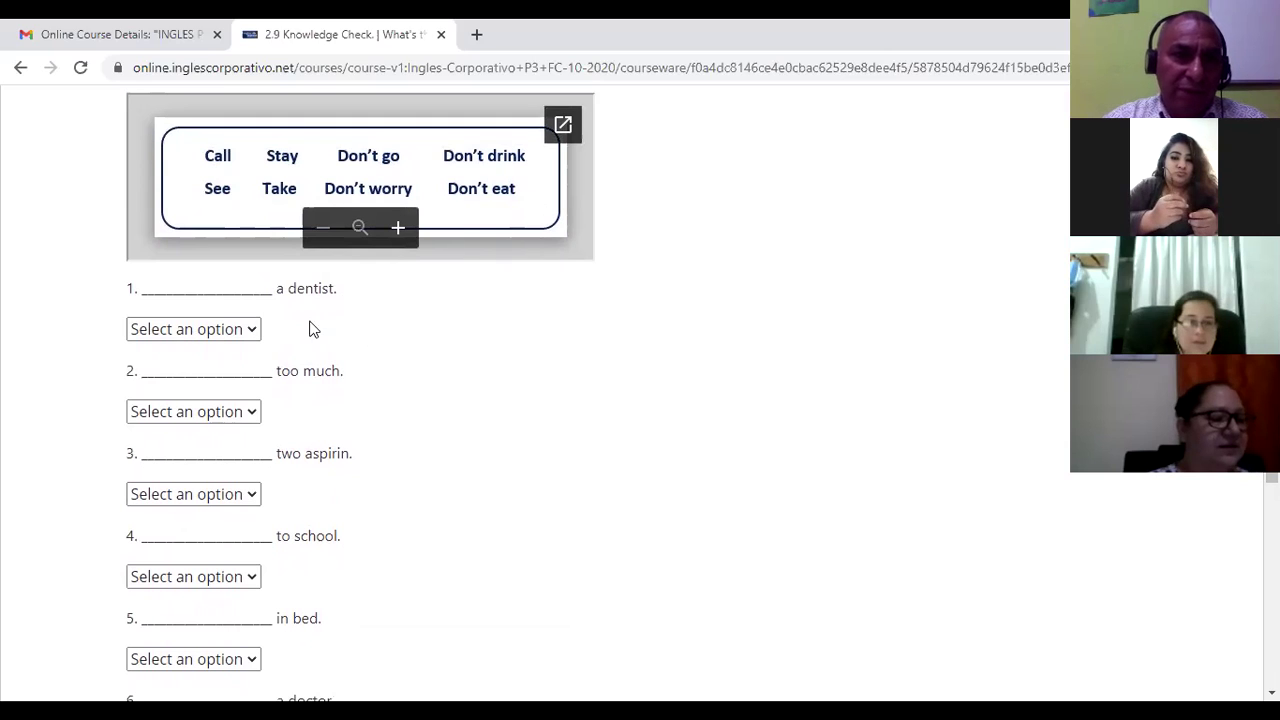
pyautogui.click(255, 333)
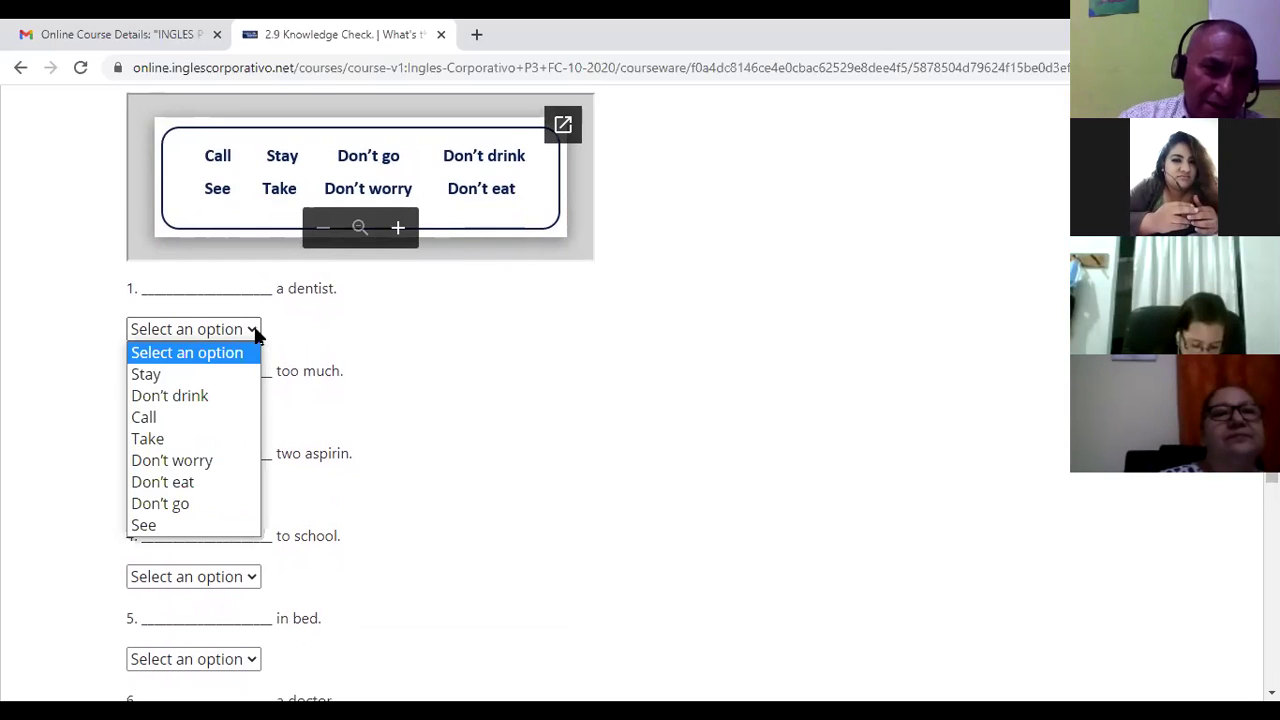
pyautogui.click(150, 419)
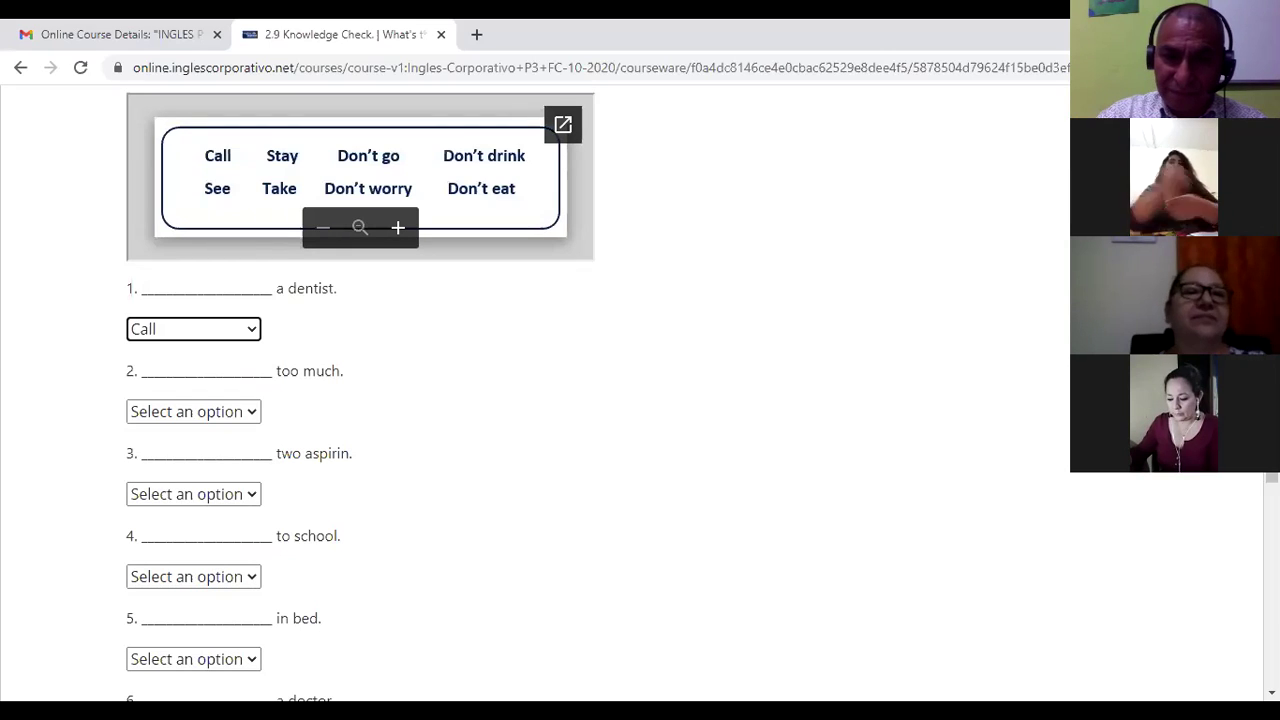
pyautogui.press('t')
pyautogui.press('d')
pyautogui.press('d')
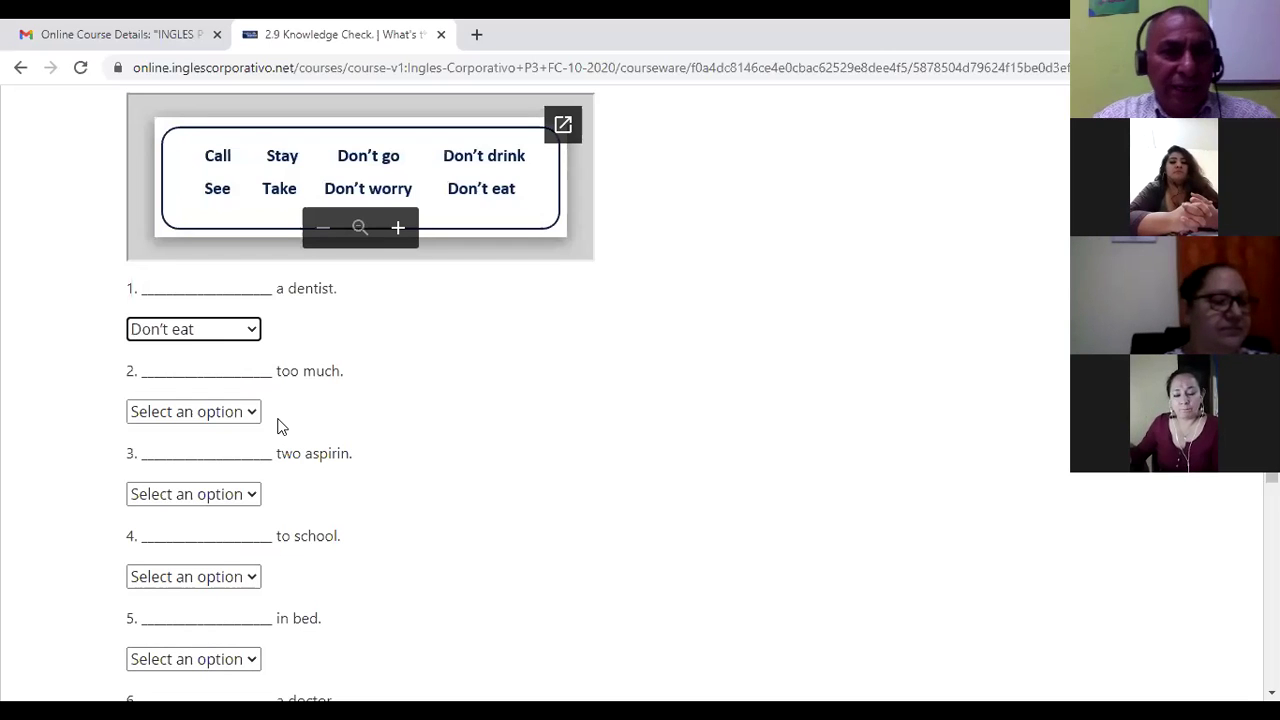
pyautogui.click(254, 414)
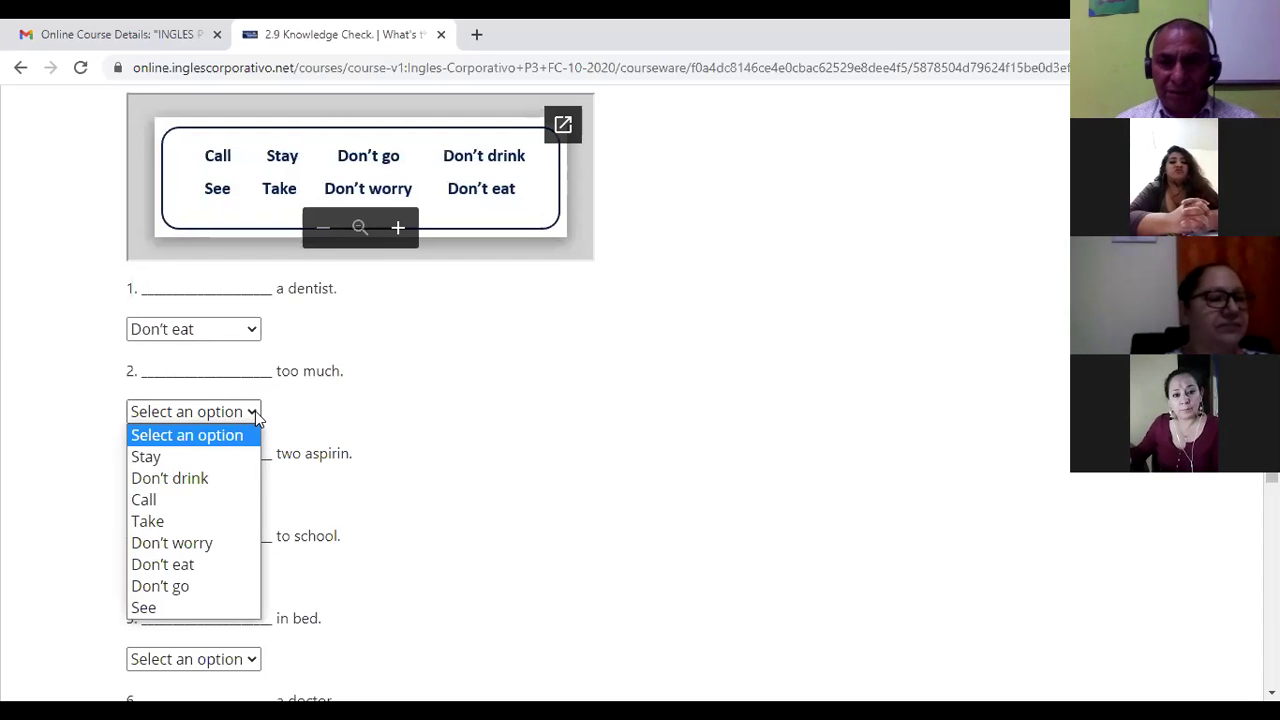
pyautogui.click(246, 329)
pyautogui.click(246, 329)
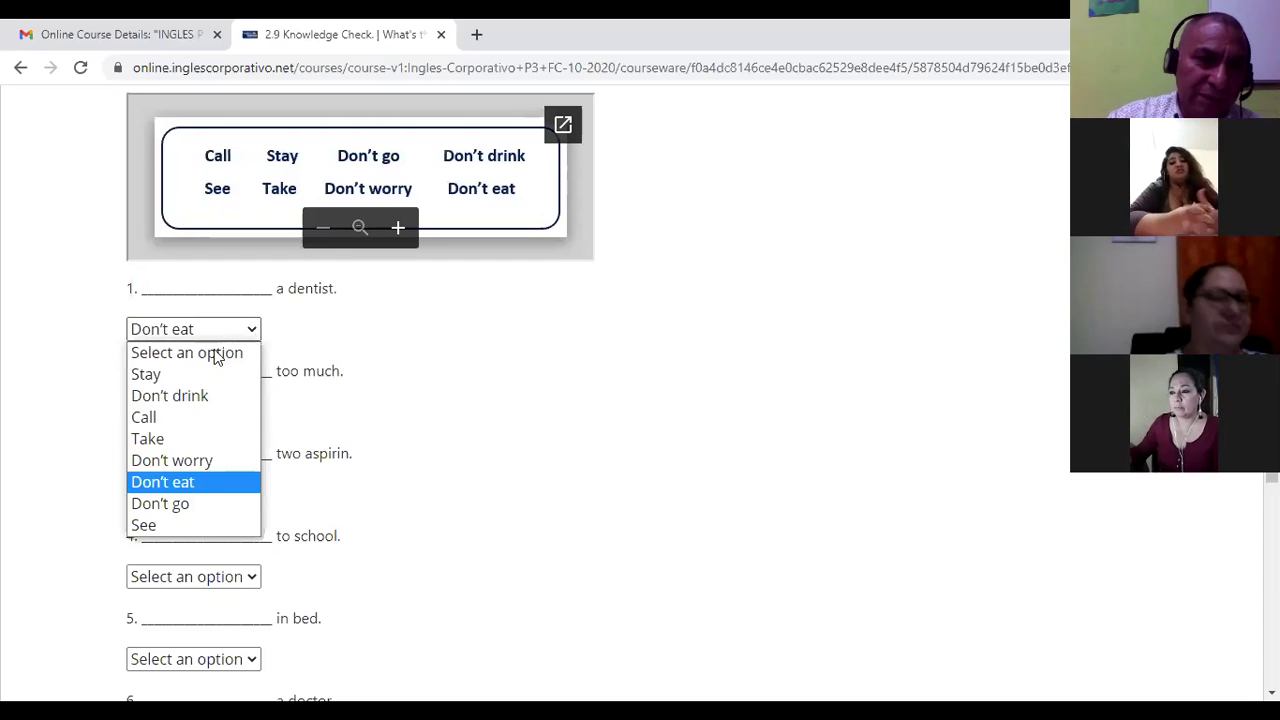
pyautogui.click(166, 419)
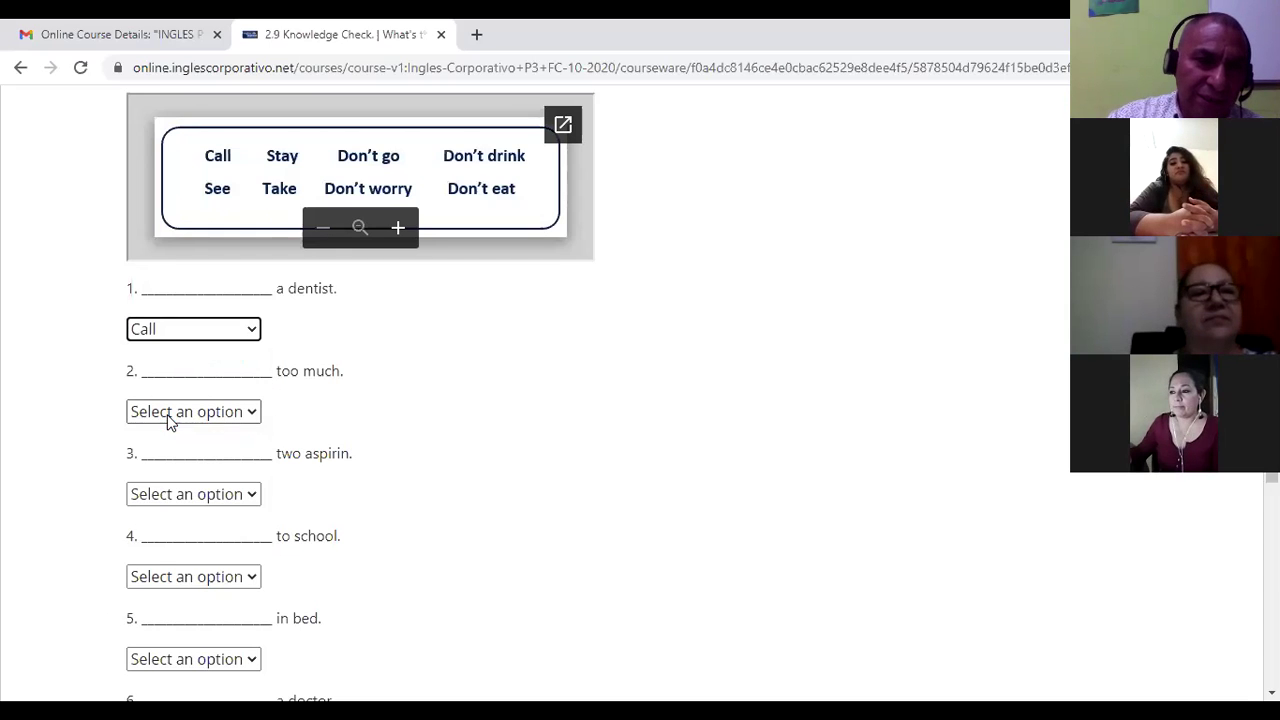
# Step: Complete sentence 2 ("too much") with "Don't worry" and sentence 3 ("two aspirin") with "Take"
pyautogui.click(254, 418)
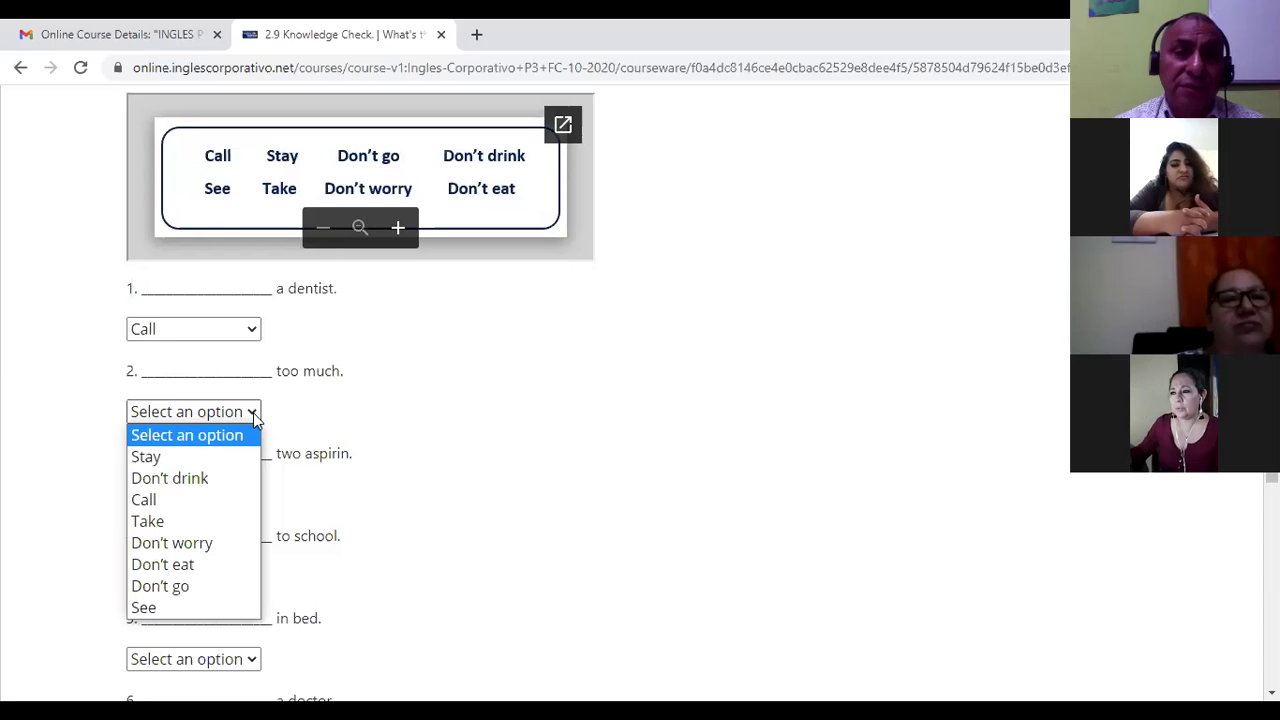
pyautogui.click(186, 550)
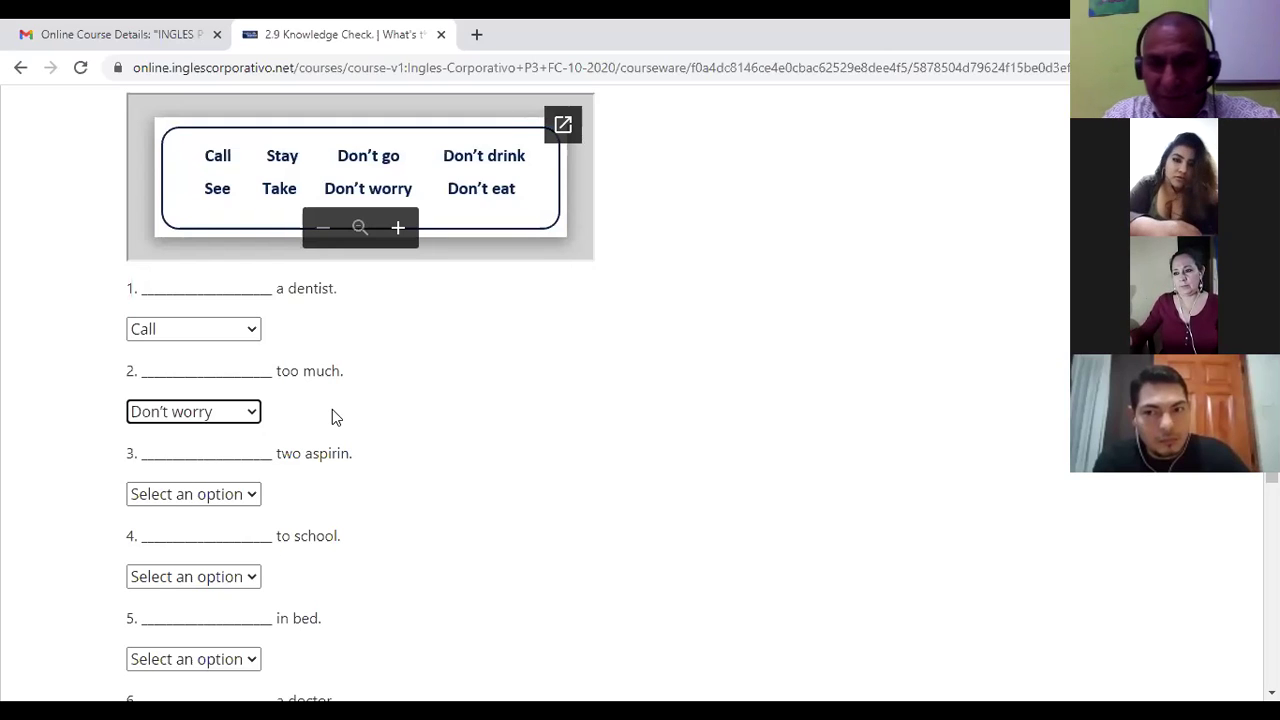
pyautogui.click(249, 500)
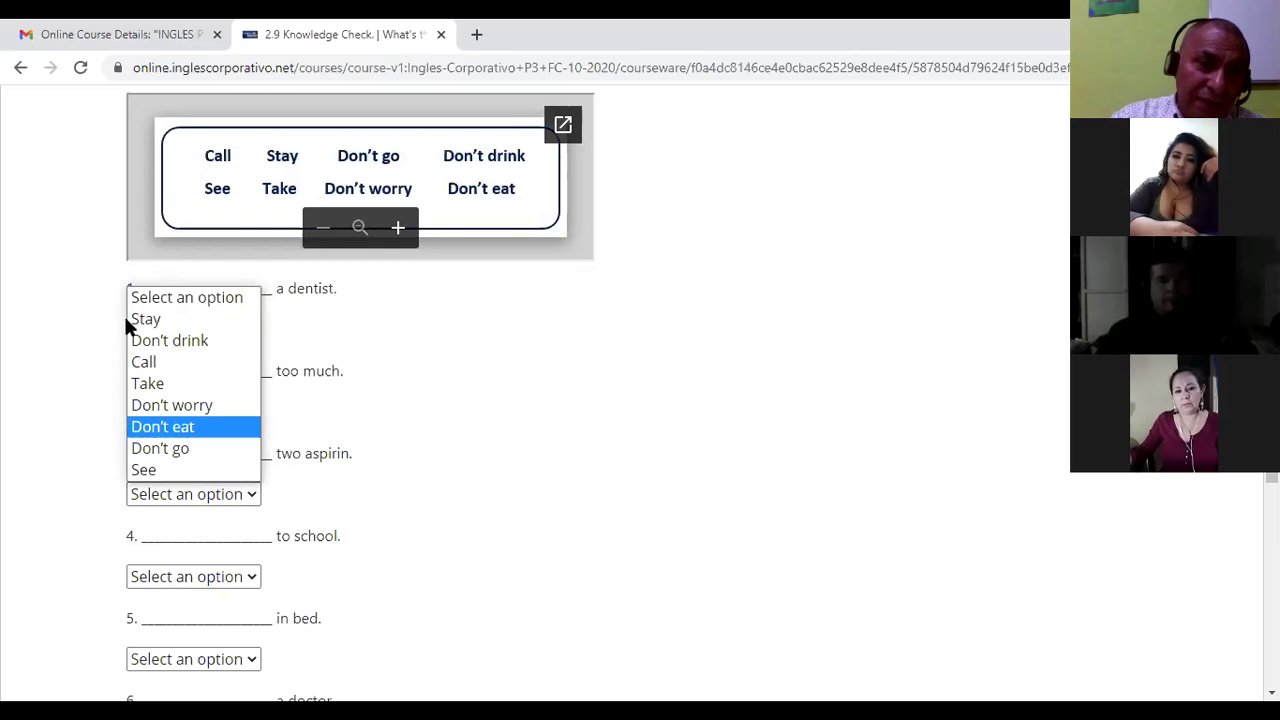
pyautogui.click(148, 383)
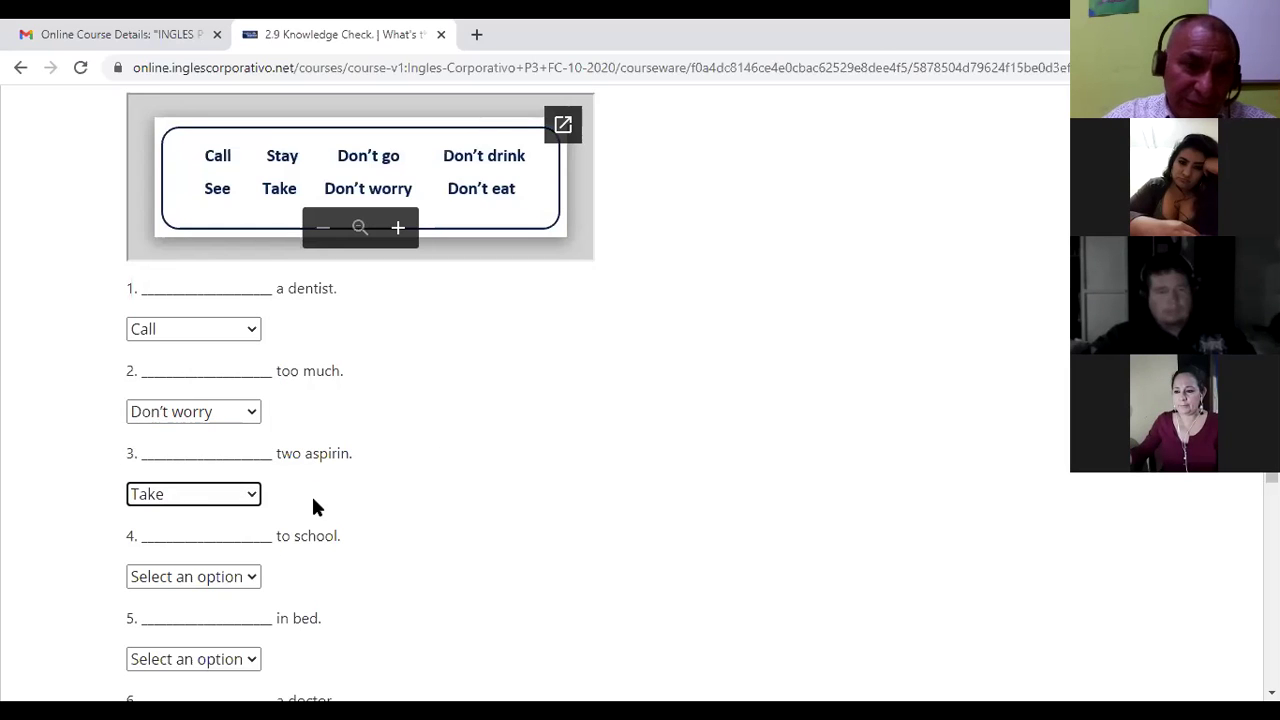
# Step: Complete sentence 4 ("to school") with "Don't go" and sentence 5 ("in bed") with "Stay"
pyautogui.click(253, 578)
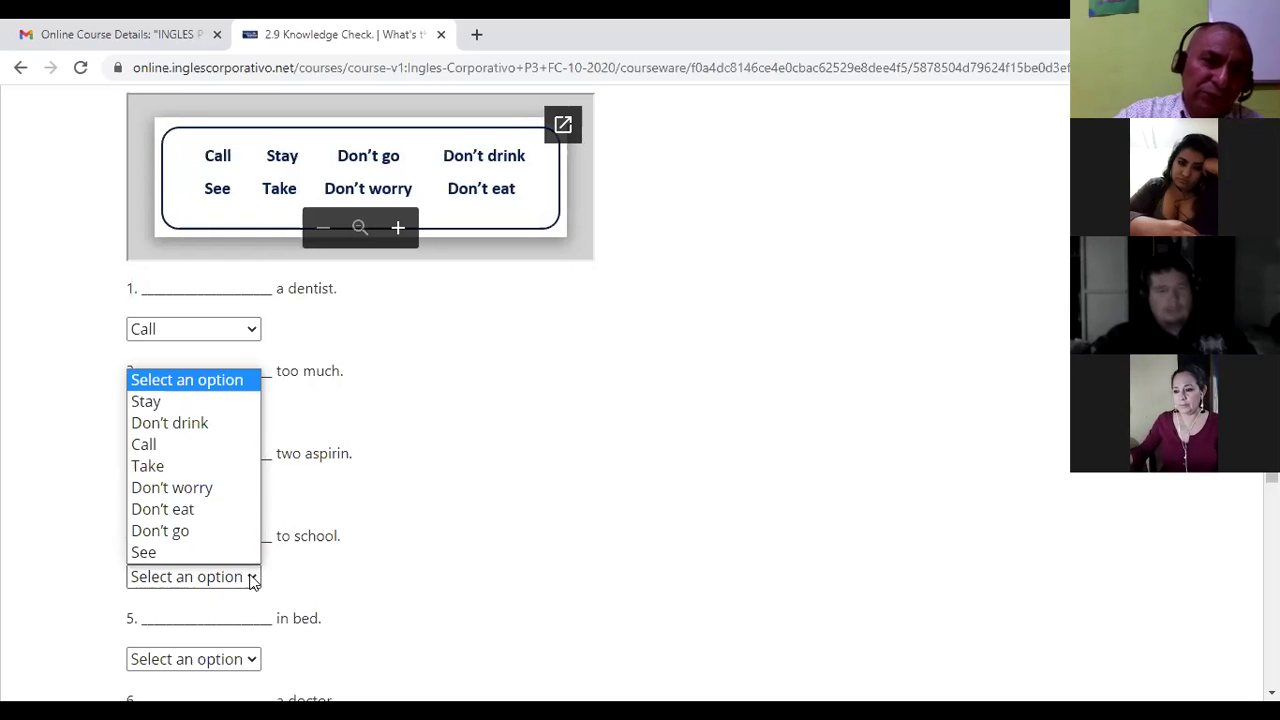
pyautogui.click(193, 528)
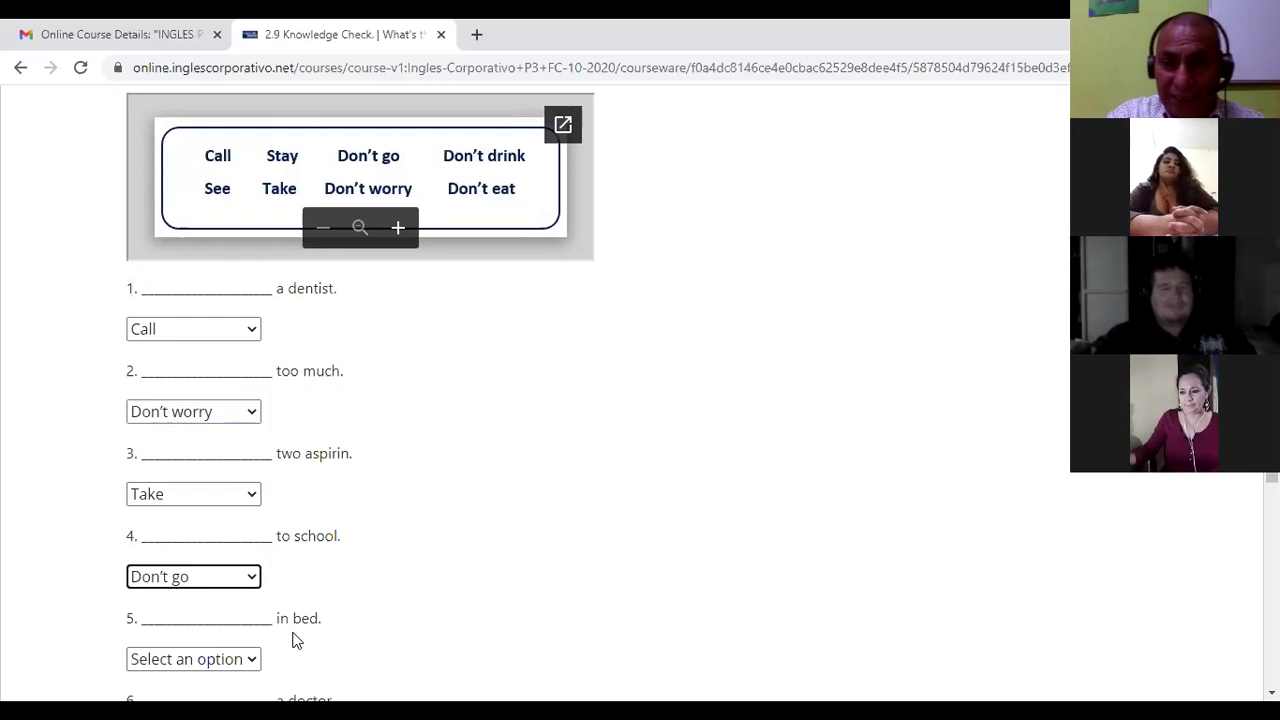
pyautogui.click(252, 664)
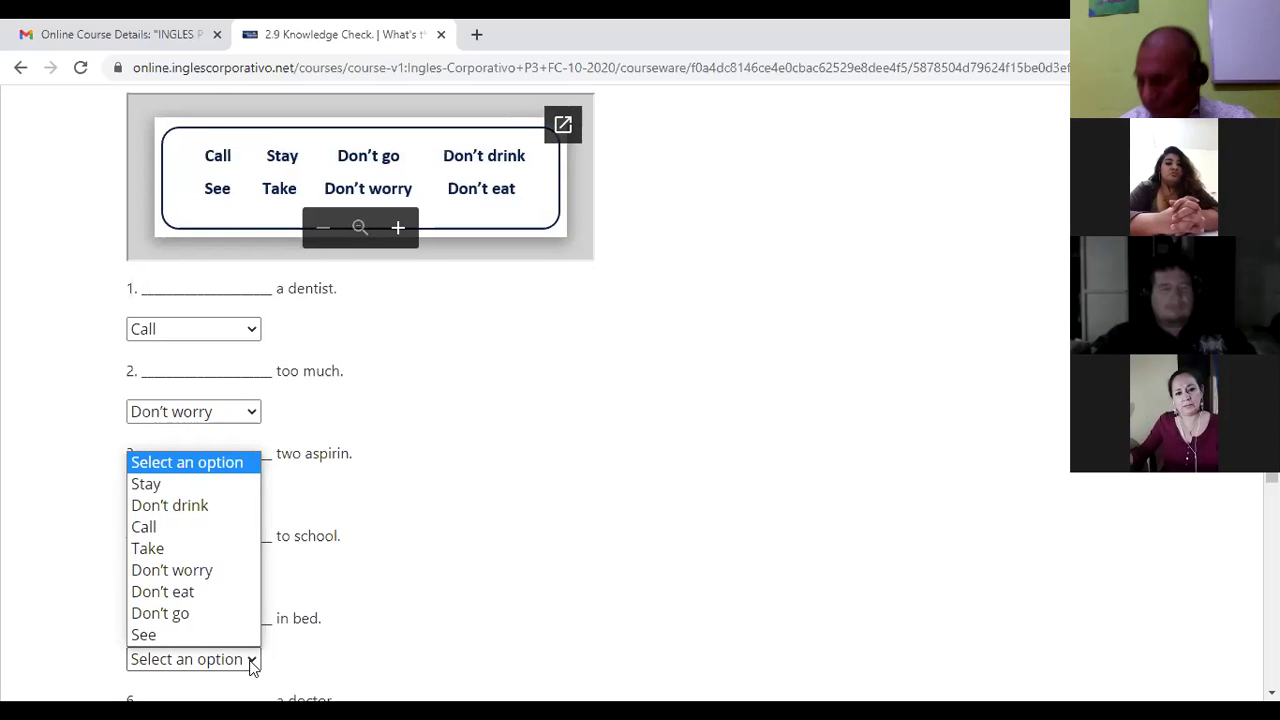
pyautogui.click(167, 493)
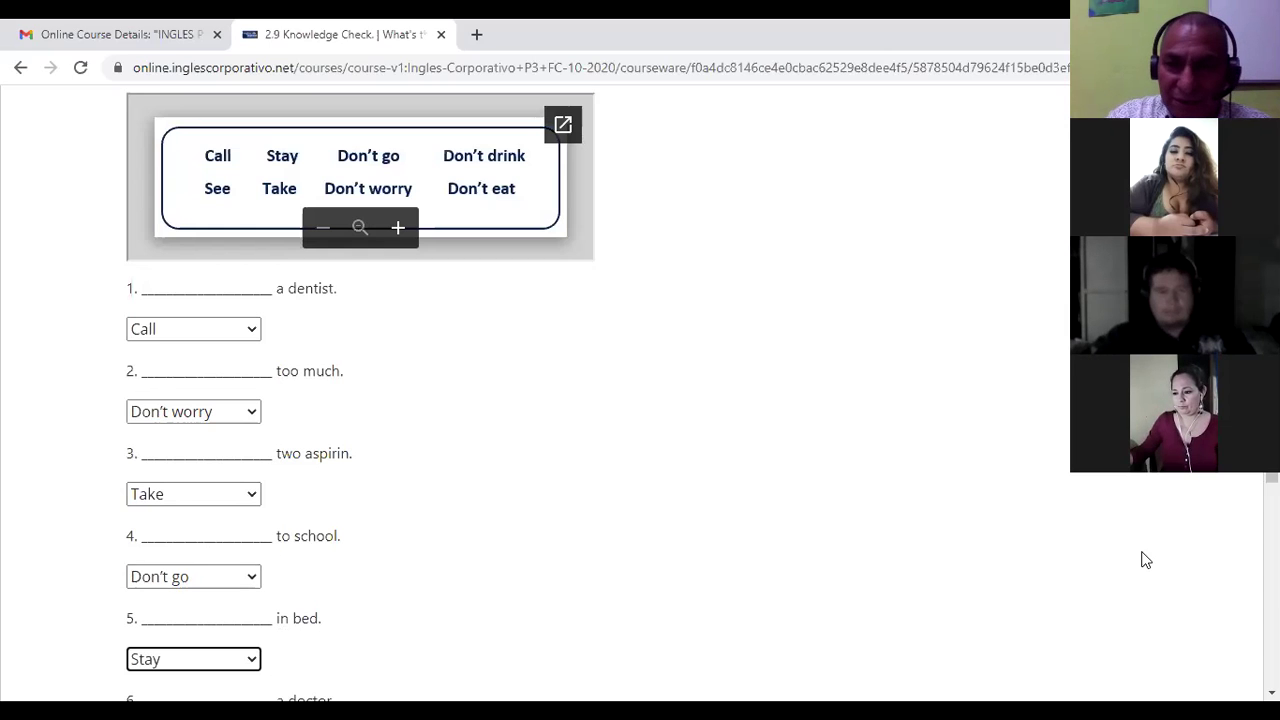
# Step: Complete sentence 6 ("a doctor") with "See" and sentence 7 ("coffee") with "Don't drink"
pyautogui.scroll(-3, 573, 488)
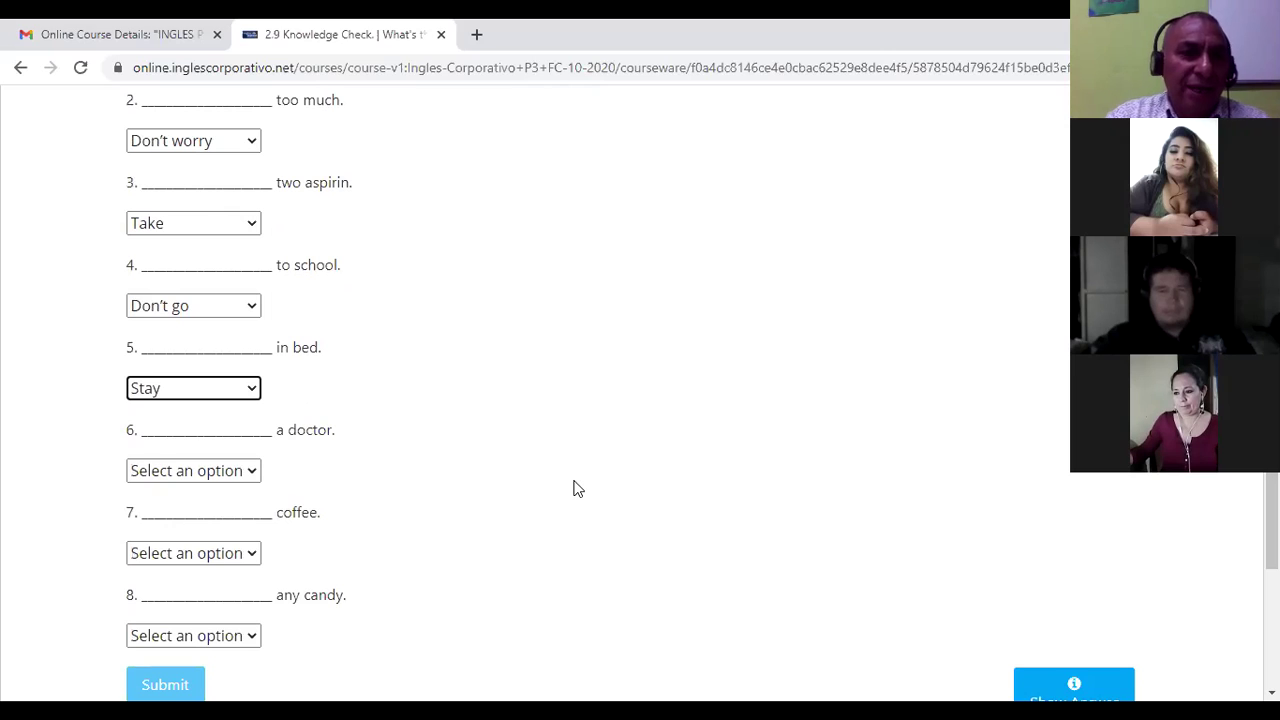
pyautogui.click(251, 474)
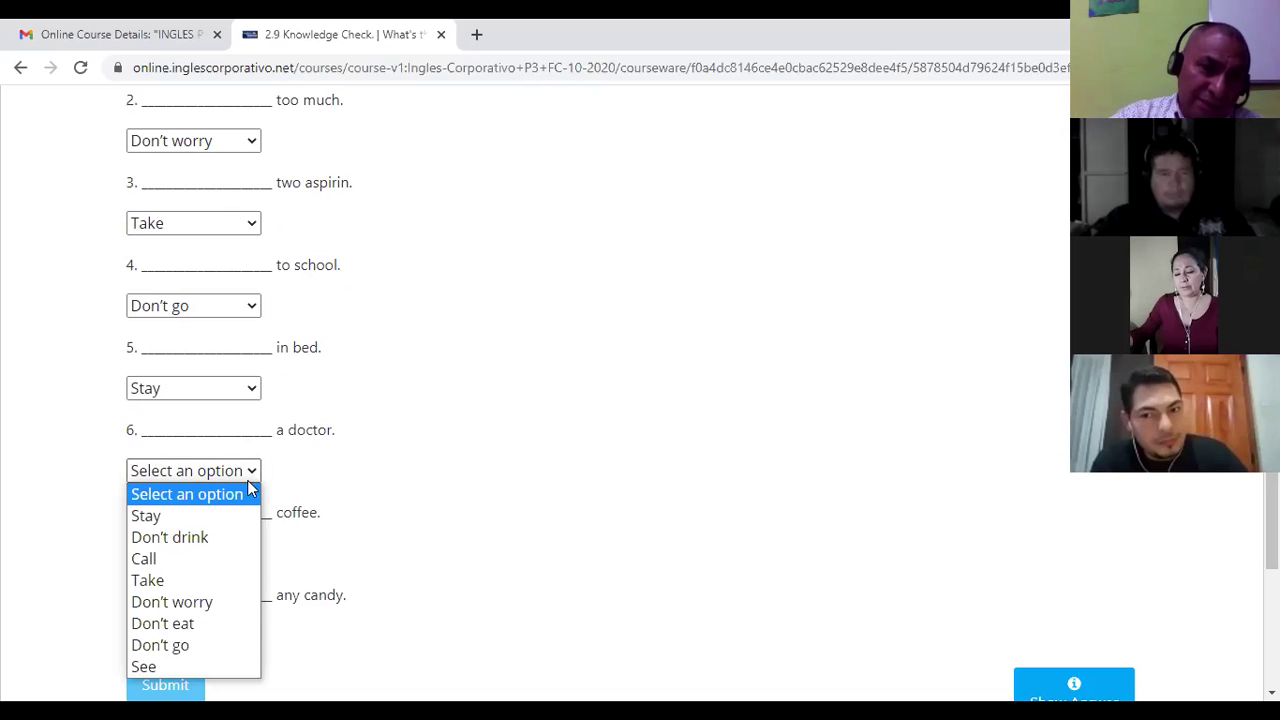
pyautogui.click(160, 668)
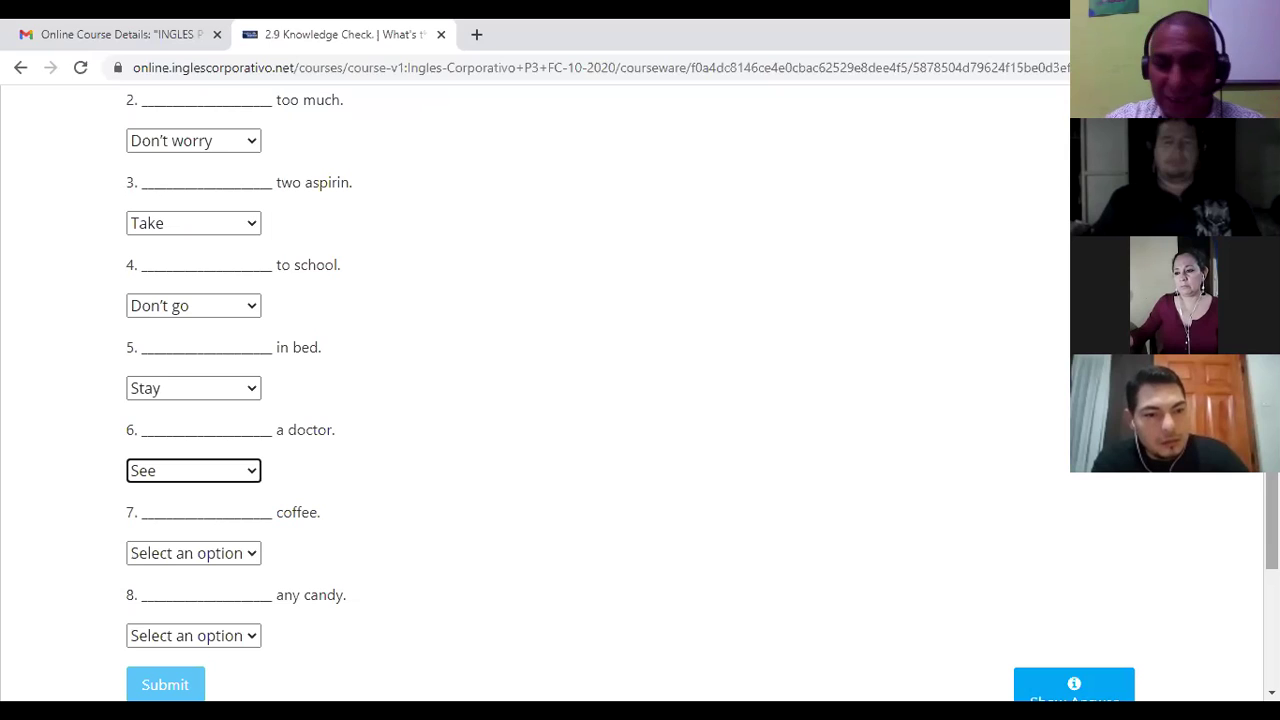
pyautogui.scroll(-3, 600, 400)
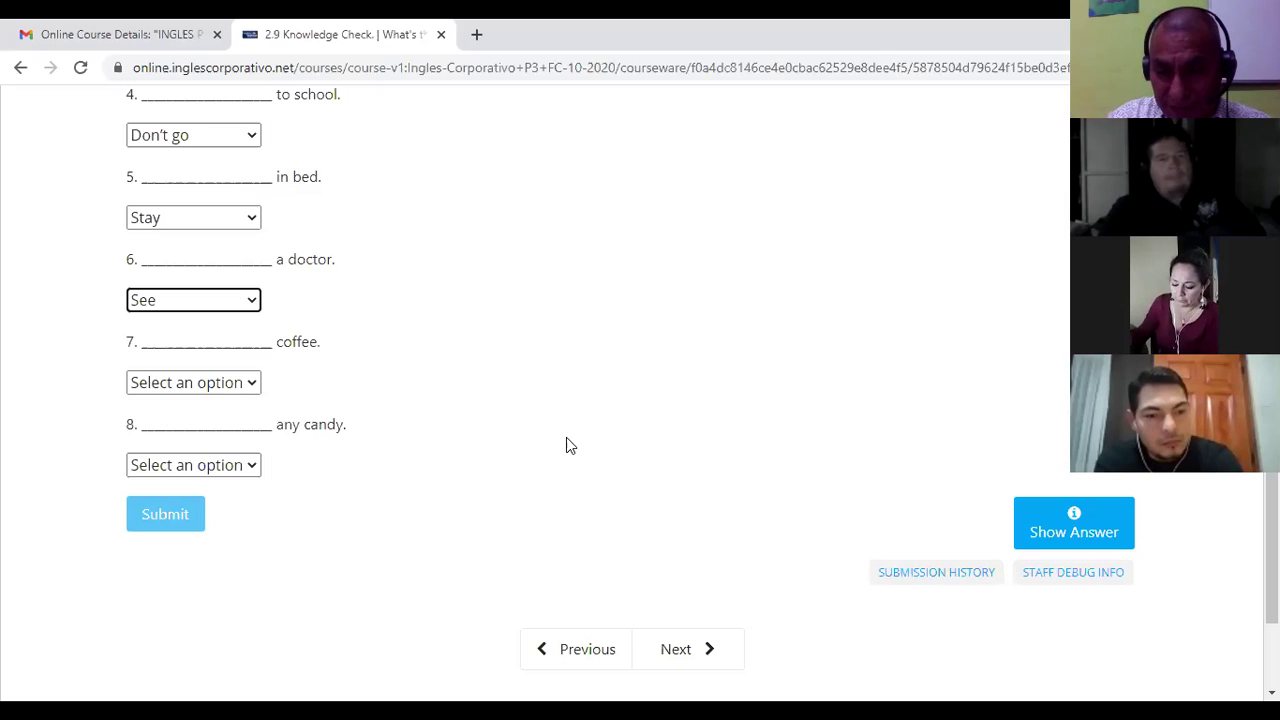
pyautogui.click(523, 437)
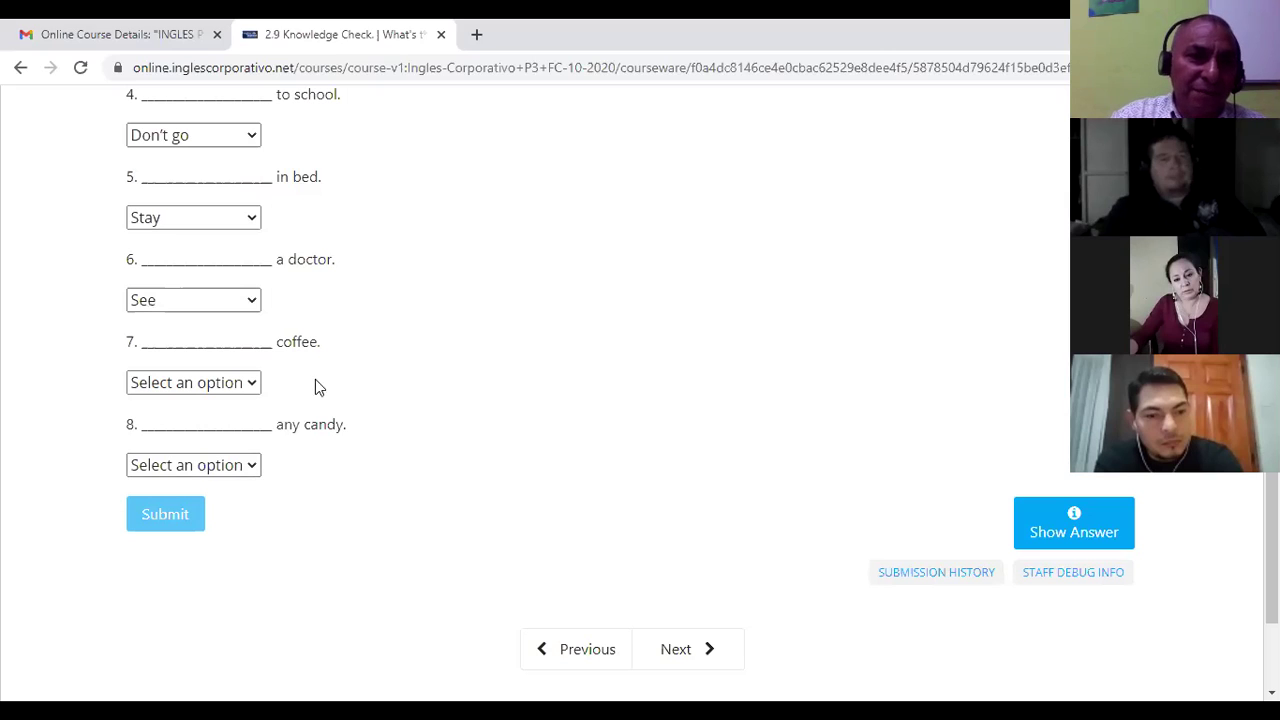
pyautogui.click(257, 382)
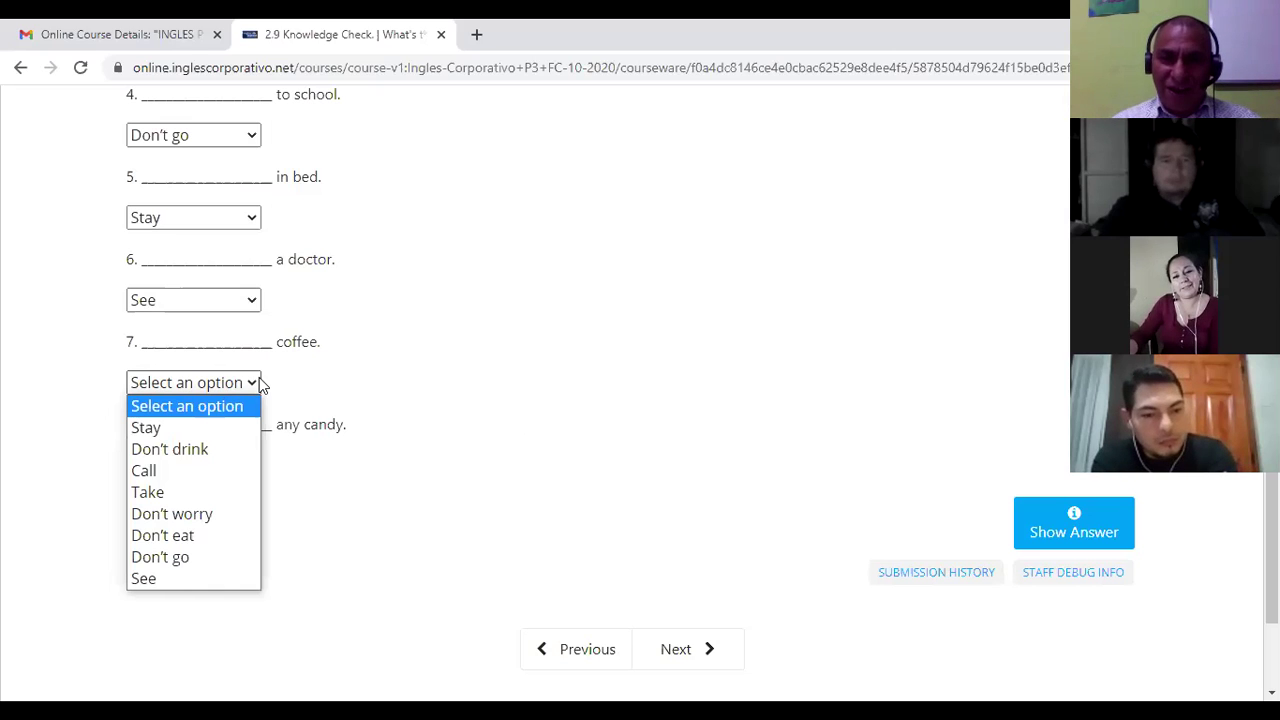
pyautogui.click(203, 449)
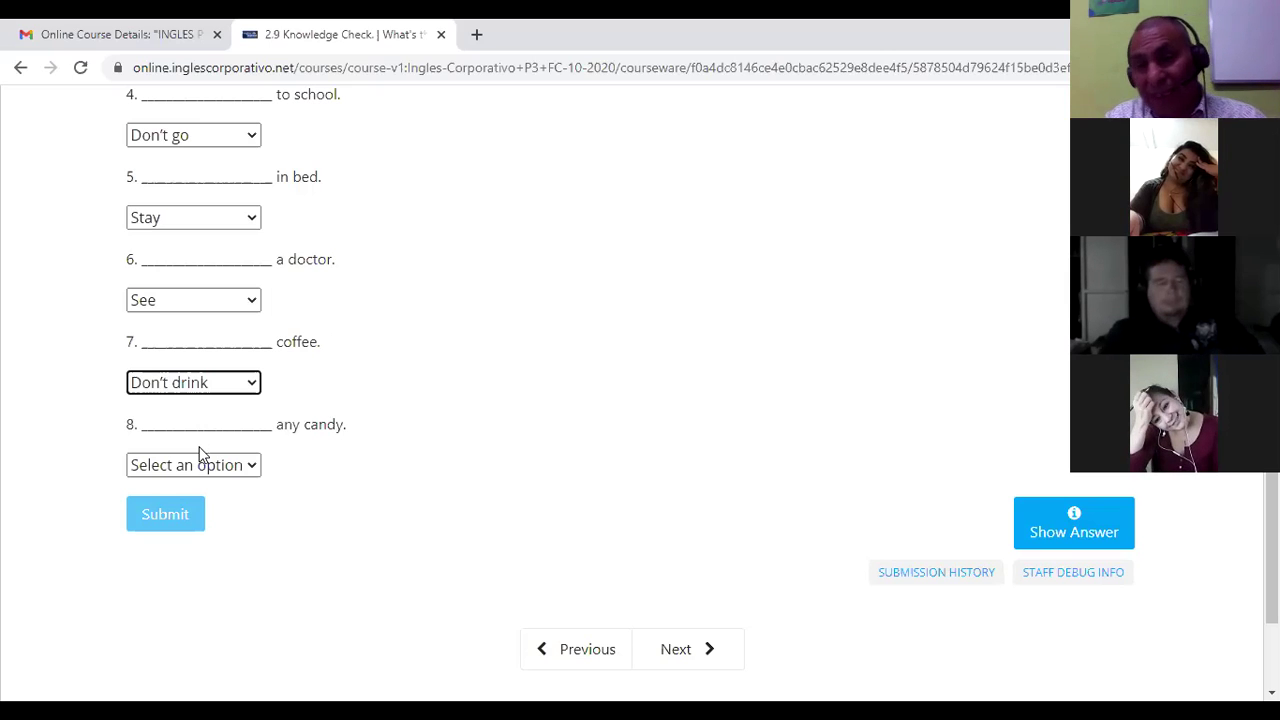
# Step: Complete sentence 8 ("any candy") with "Don't eat" and move on to the 2.10 Lesson Objective unit without submitting
pyautogui.click(255, 470)
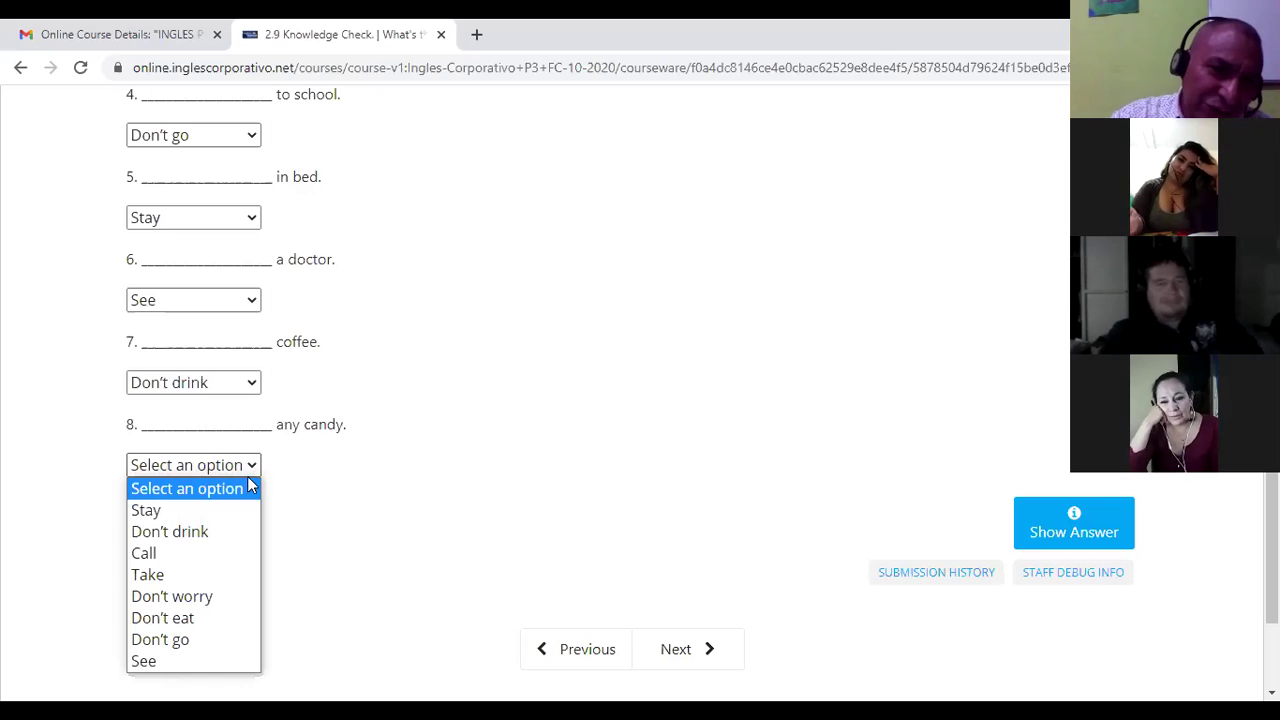
pyautogui.click(185, 619)
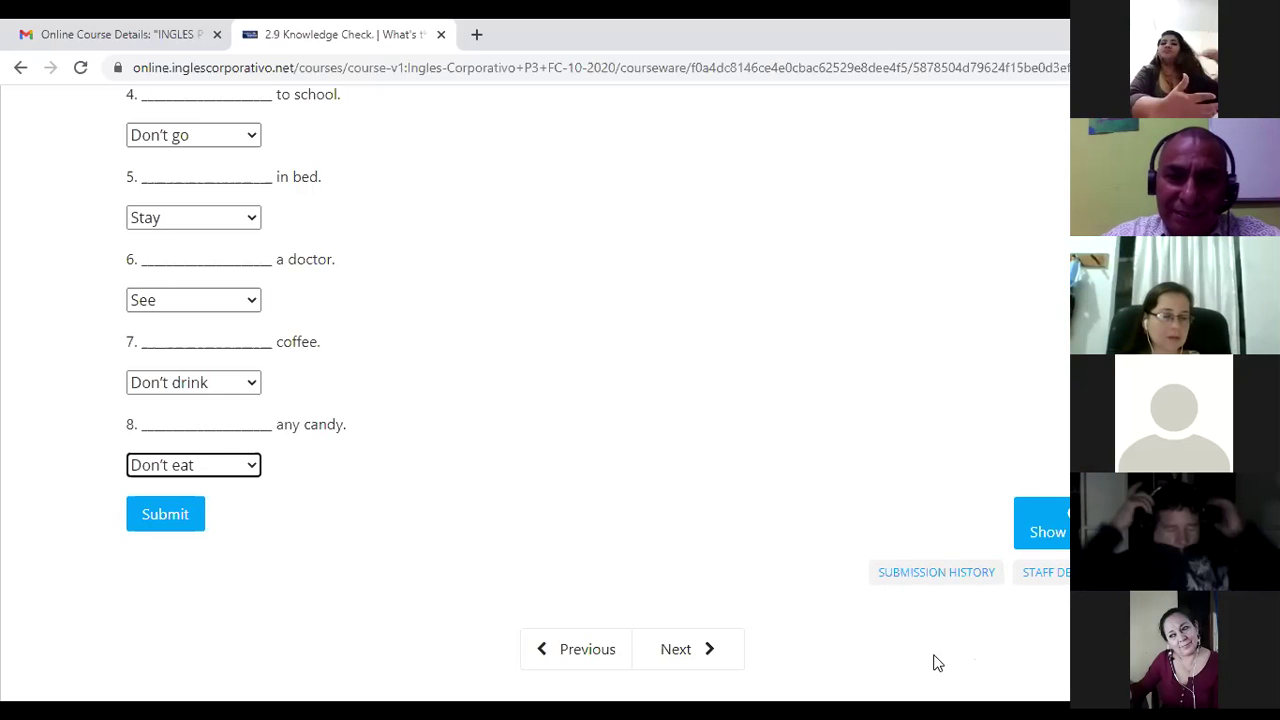
pyautogui.click(714, 650)
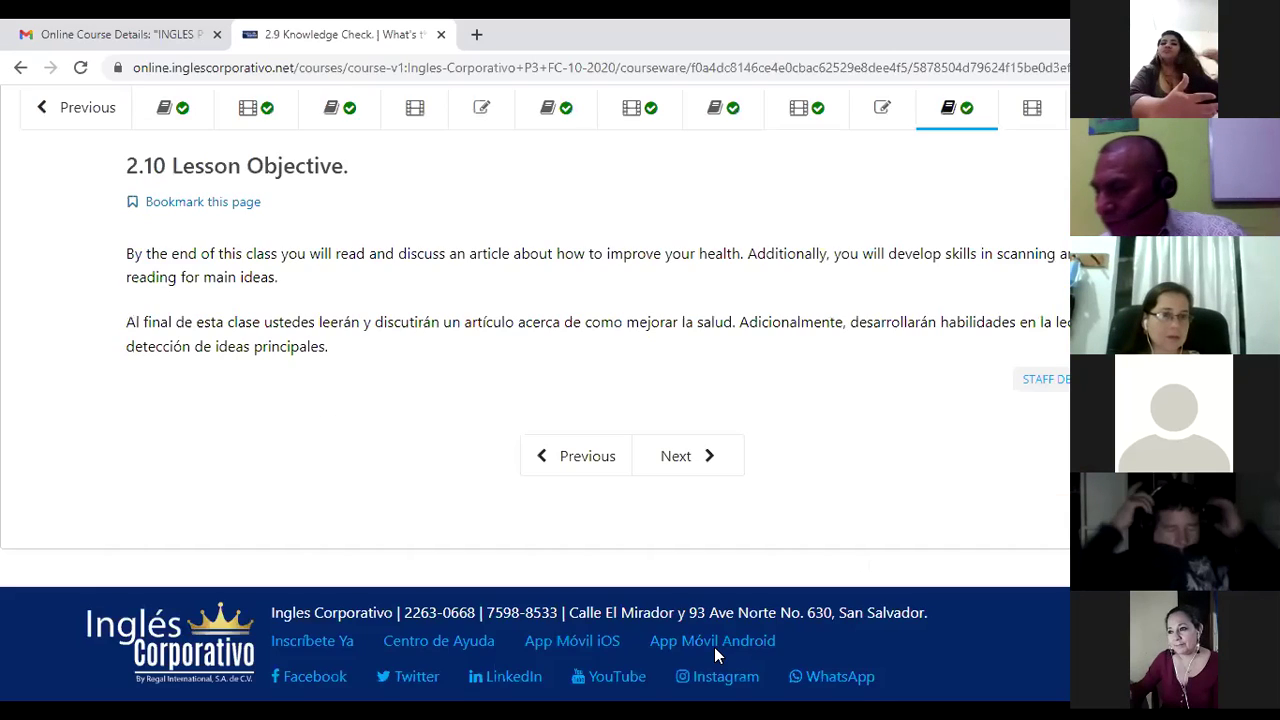